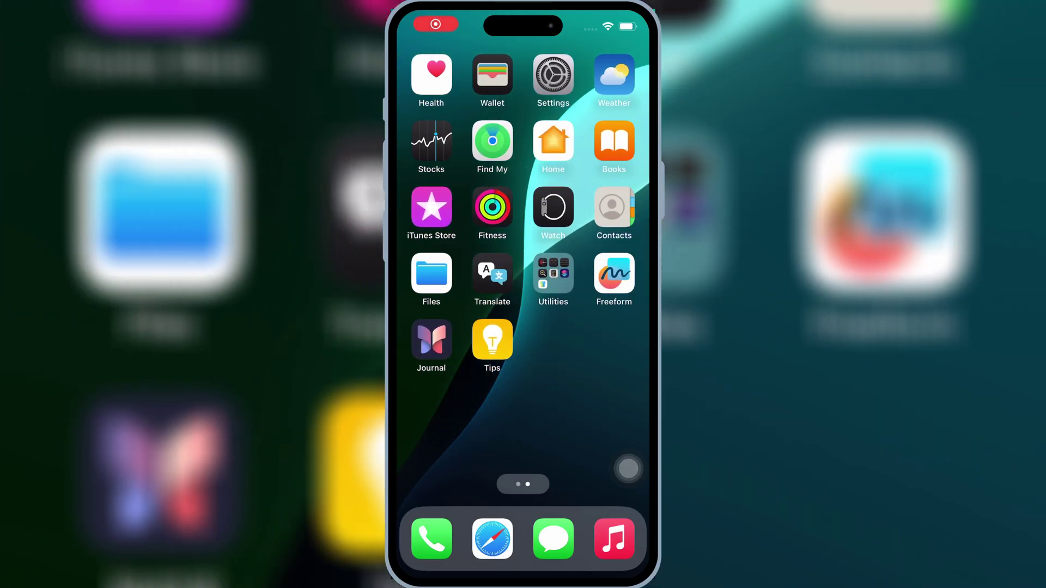
scroll(523, 245, right, 1)
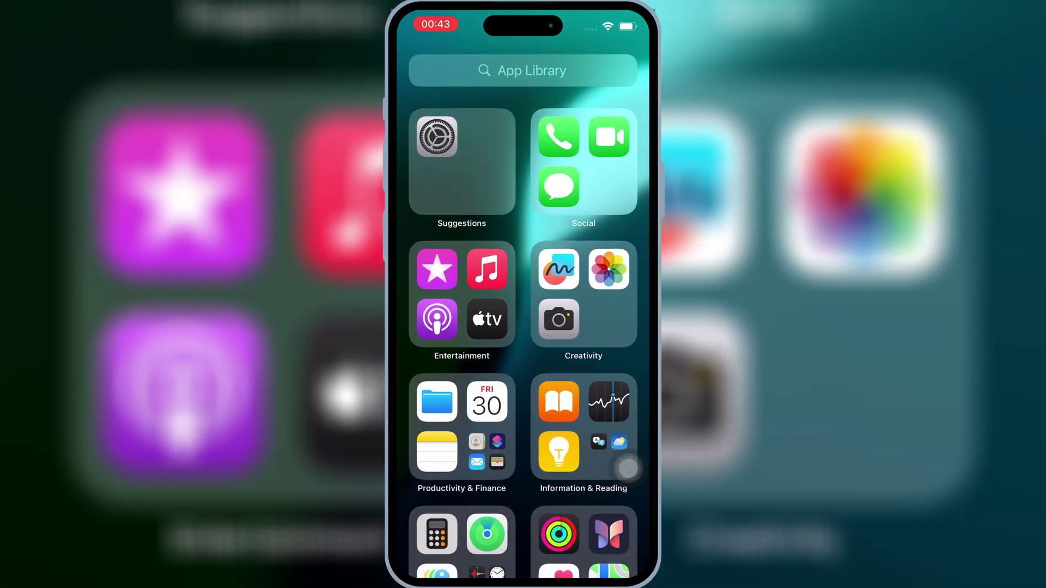
Swipe through the home screen pages and bring up skibiditech.co in Safari.
scroll(523, 246, left, 1)
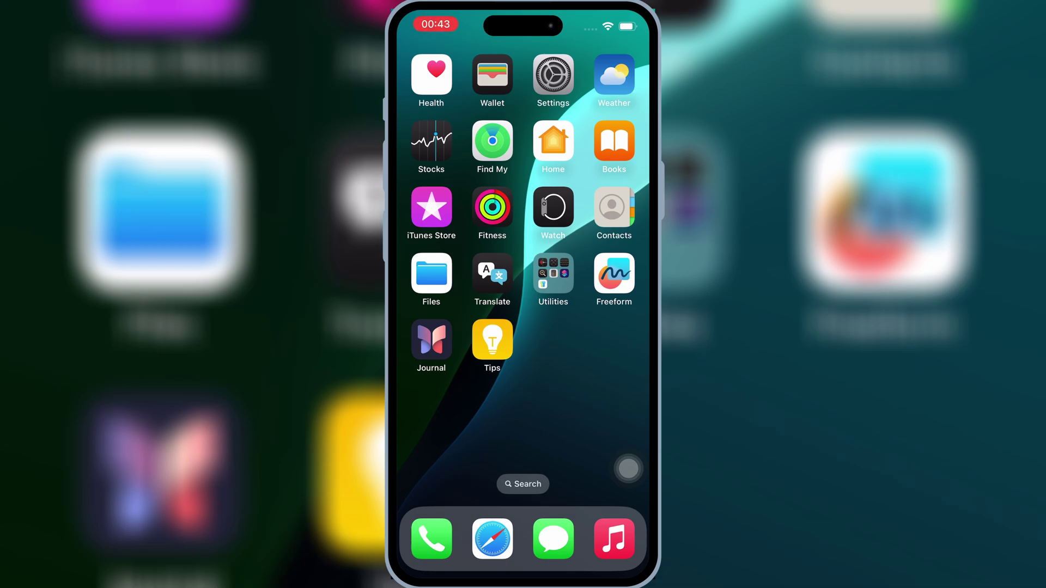
scroll(523, 245, left, 1)
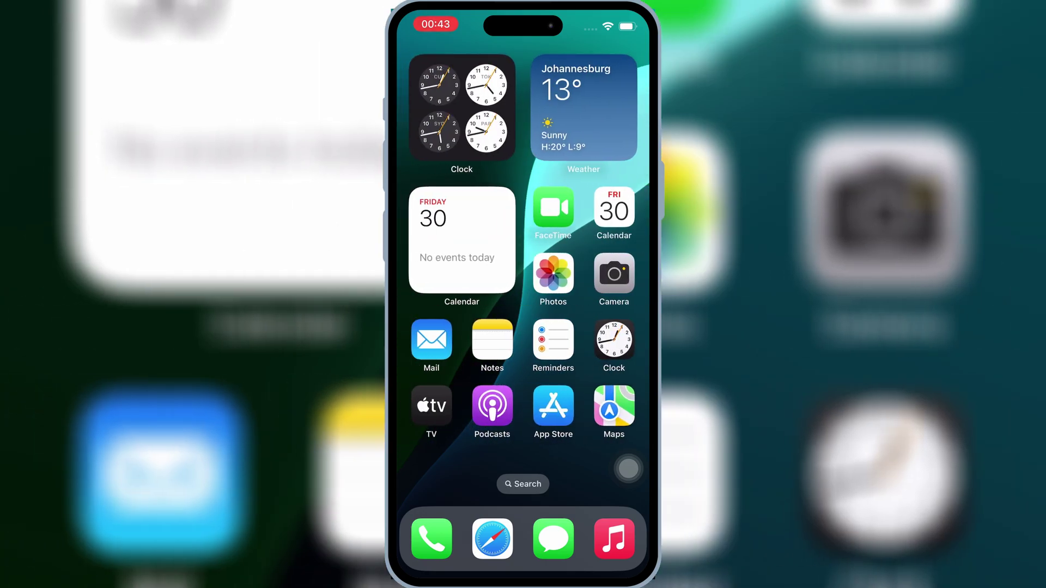
scroll(523, 245, right, 1)
click(553, 74)
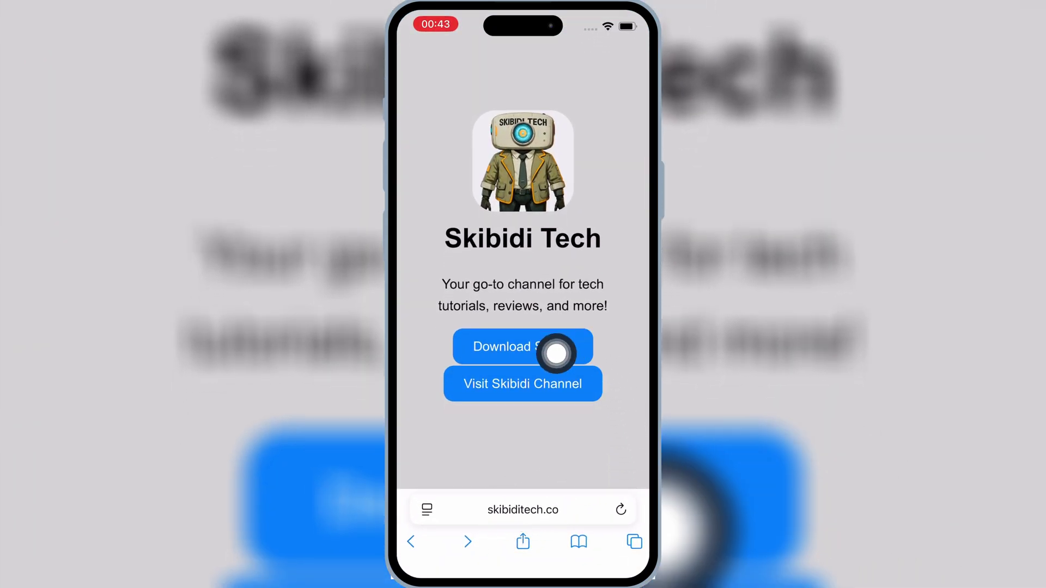
Download the Skibidi configuration profile from the site and allow the prompt.
click(547, 349)
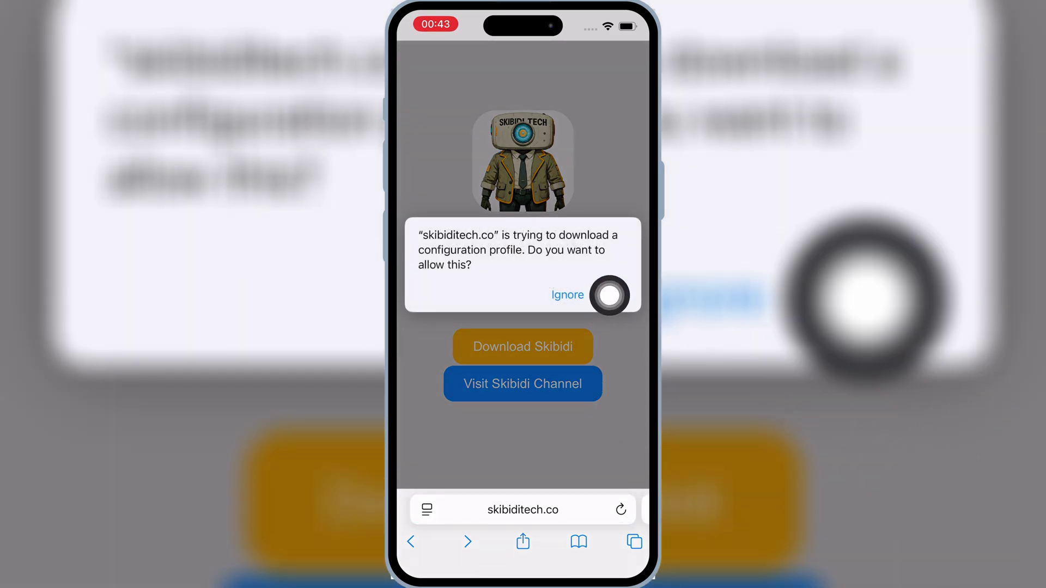
click(613, 294)
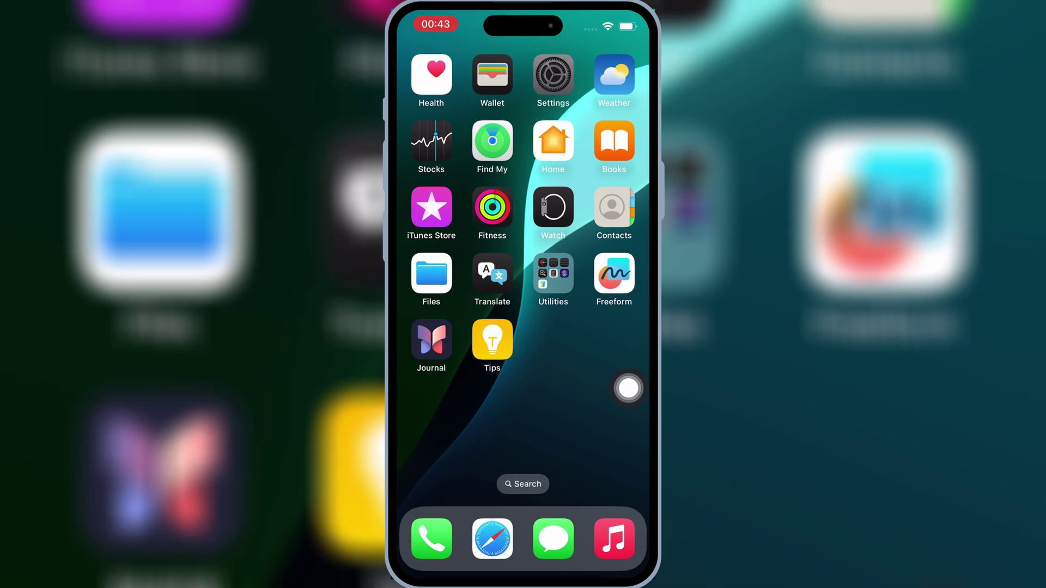
Install the downloaded Skibidi DNS anti-revoke profile via Settings' Profile Downloaded entry.
click(553, 75)
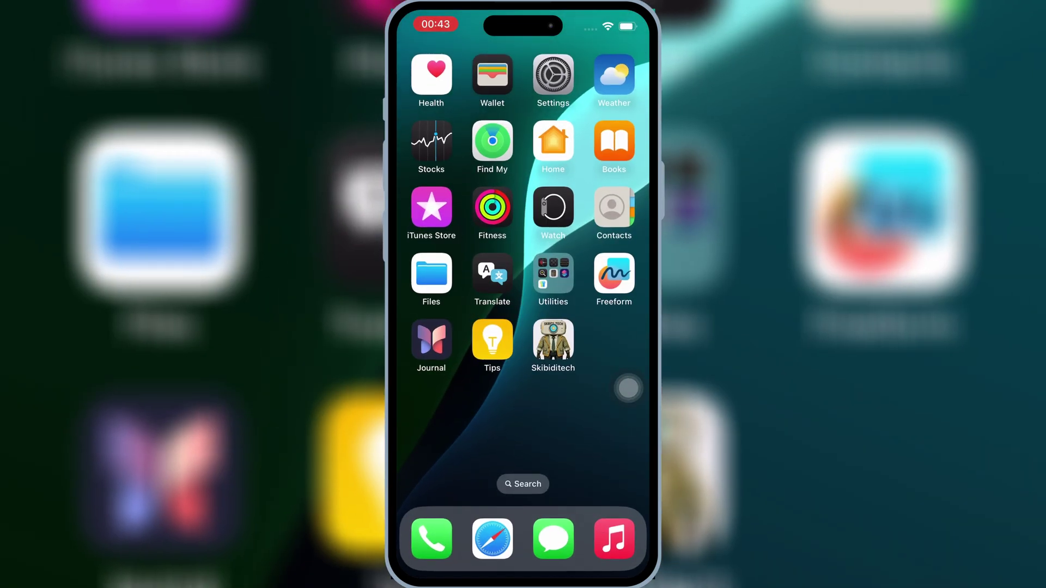
In the Skibiditech app, scroll to Download eSign and install the eSign app.
drag(611, 431, 553, 341)
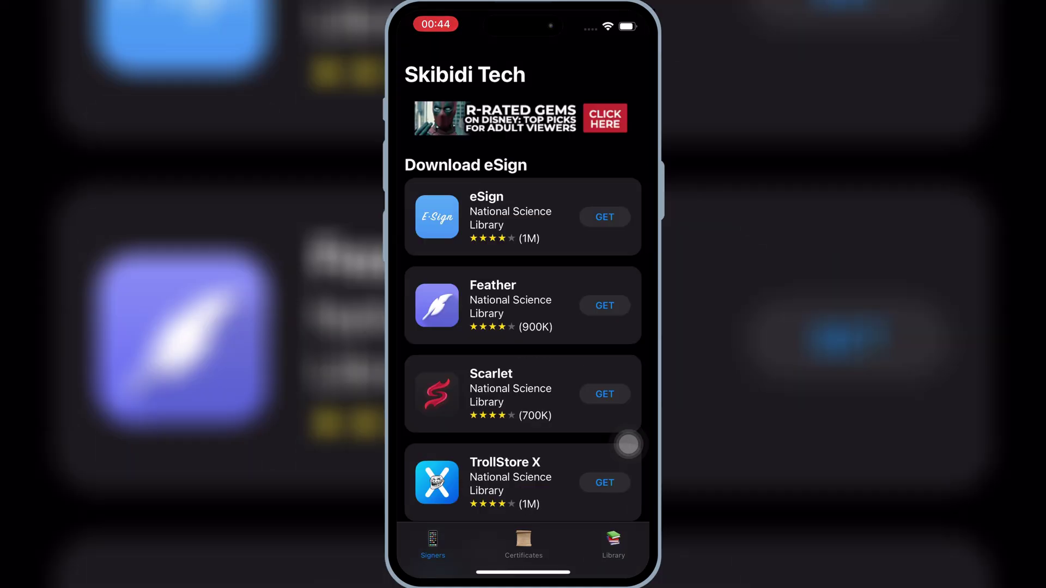
scroll(628, 444, down, 3)
scroll(629, 444, down, 3)
scroll(628, 444, down, 2)
scroll(628, 444, up, 5)
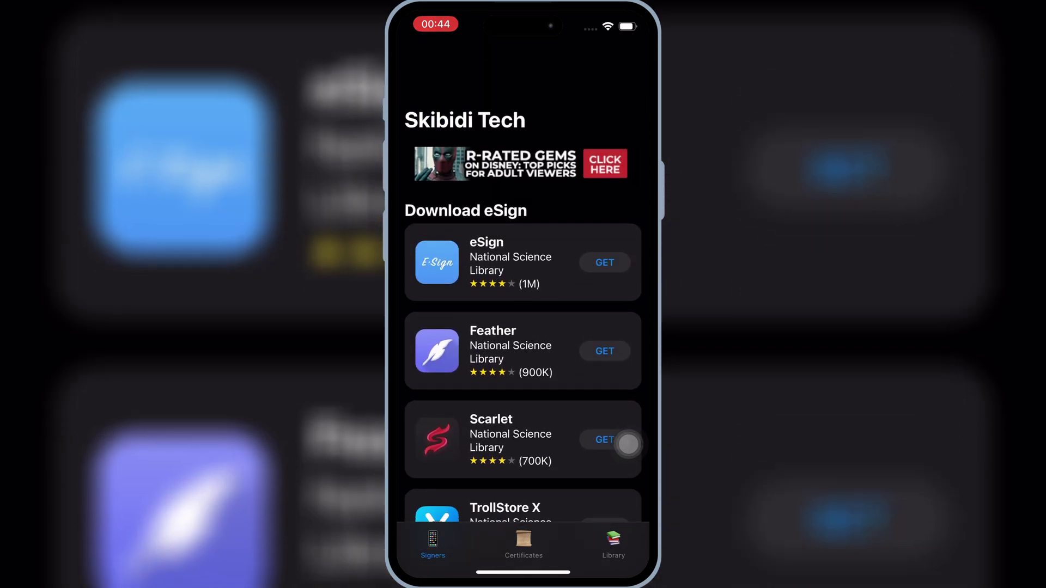
scroll(628, 444, down, 2)
scroll(628, 444, down, 5)
scroll(628, 444, down, 2)
scroll(628, 444, down, 3)
scroll(629, 444, up, 10)
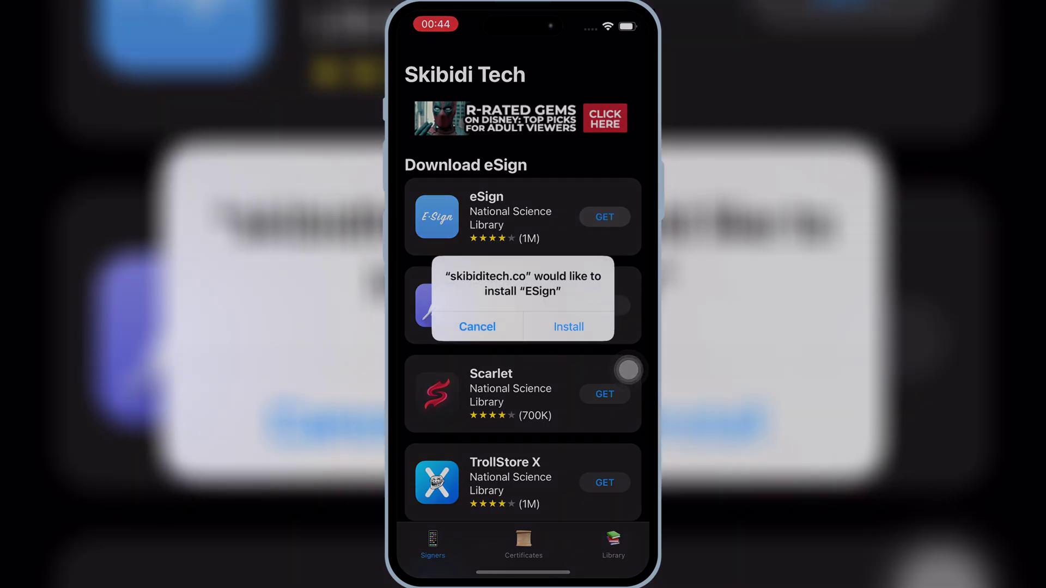
click(556, 327)
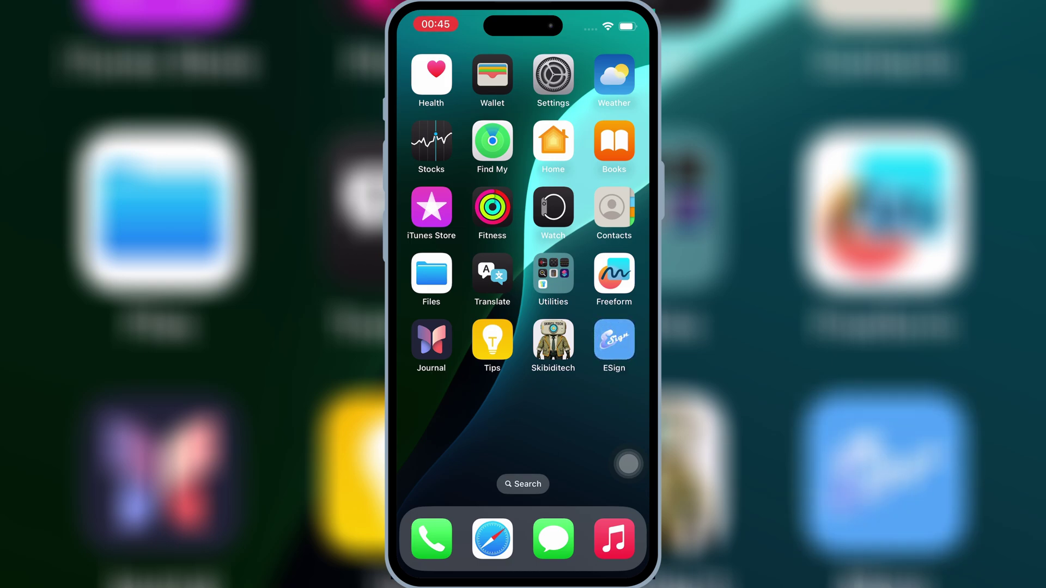
Launch ESign and dismiss the untrusted enterprise developer warning.
click(614, 340)
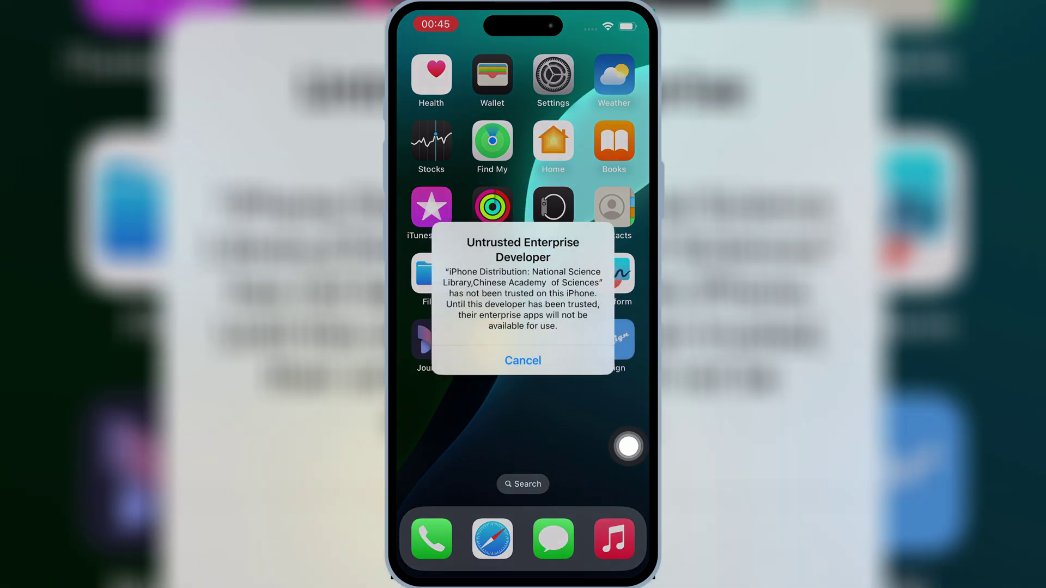
click(523, 361)
mouse_move(436, 272)
mouse_down()
mouse_move(627, 272)
mouse_move(436, 272)
mouse_up()
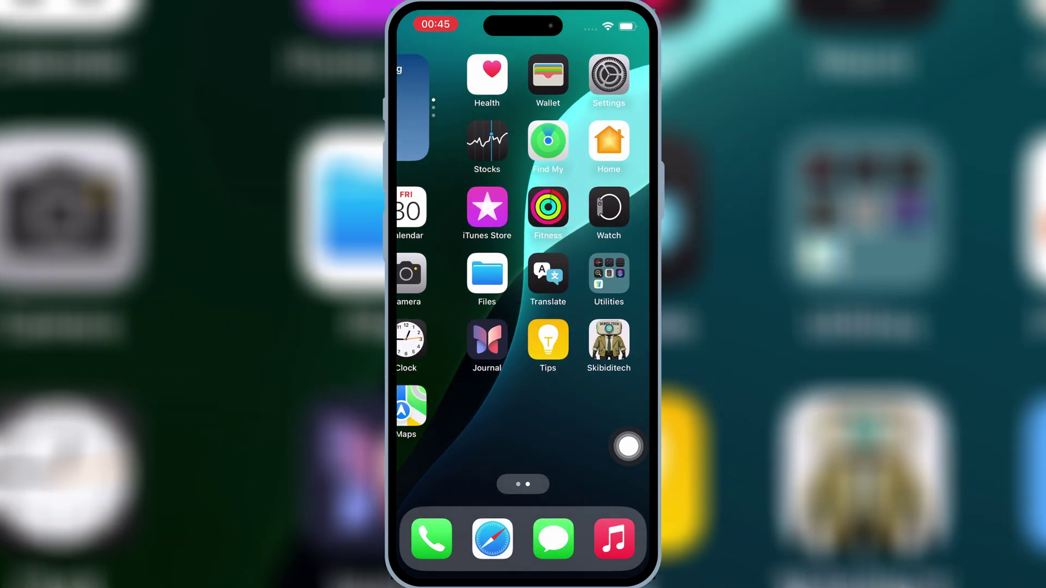
Trust the National Science Library developer under General > VPN & Device Management.
click(553, 75)
click(463, 408)
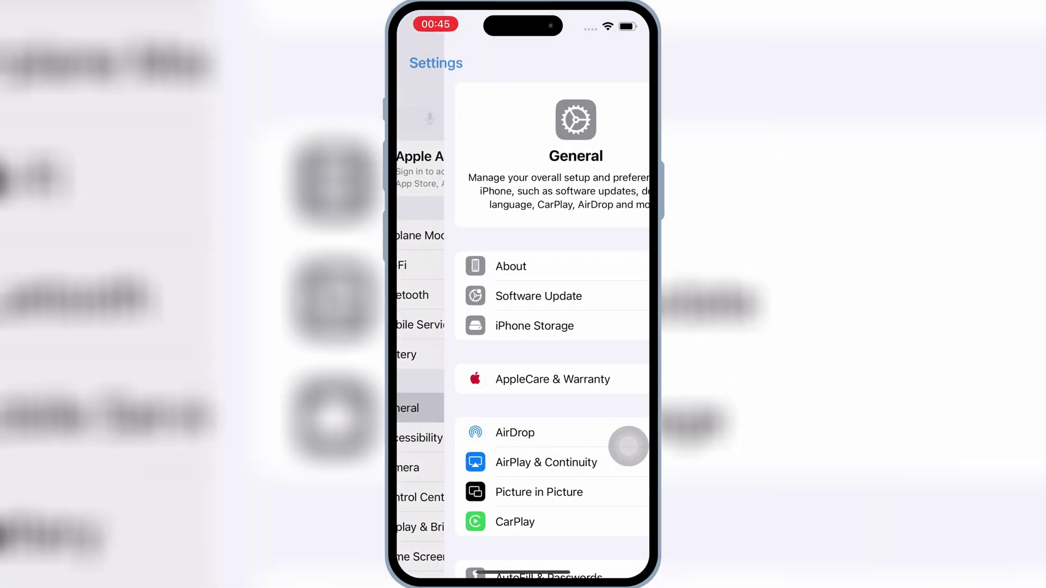
scroll(523, 327, down, 10)
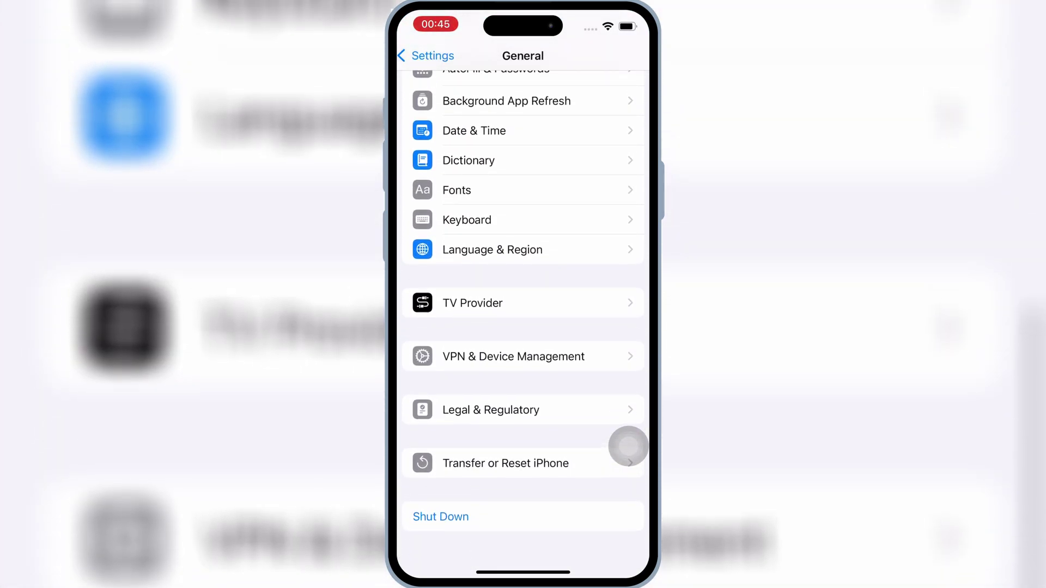
click(513, 356)
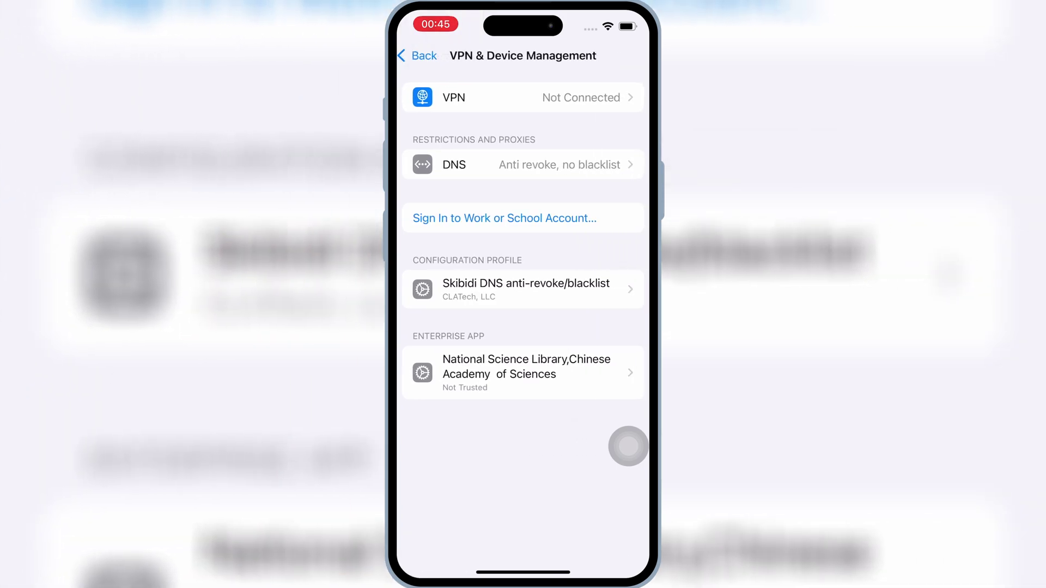
click(526, 373)
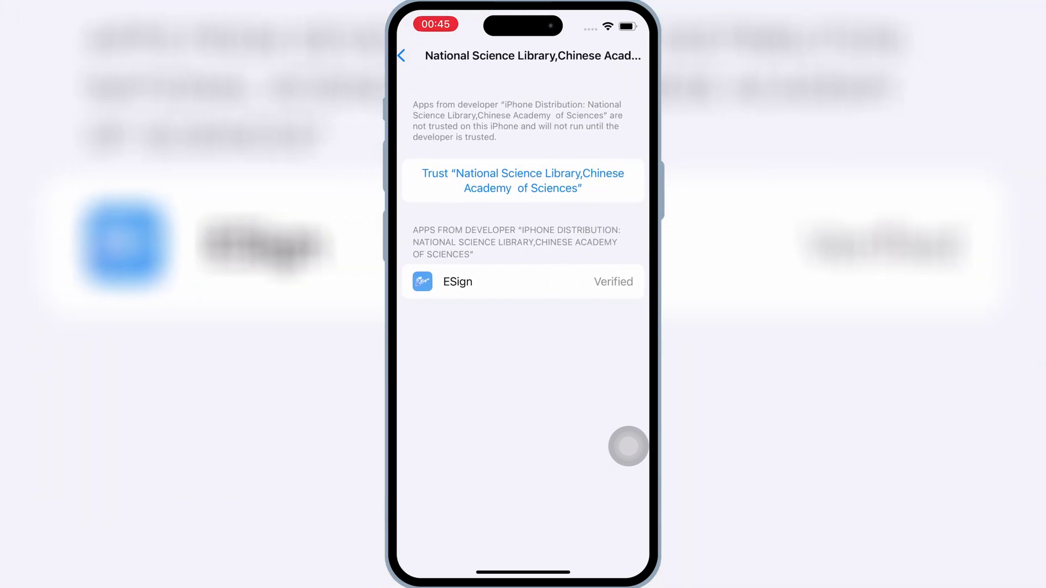
click(523, 180)
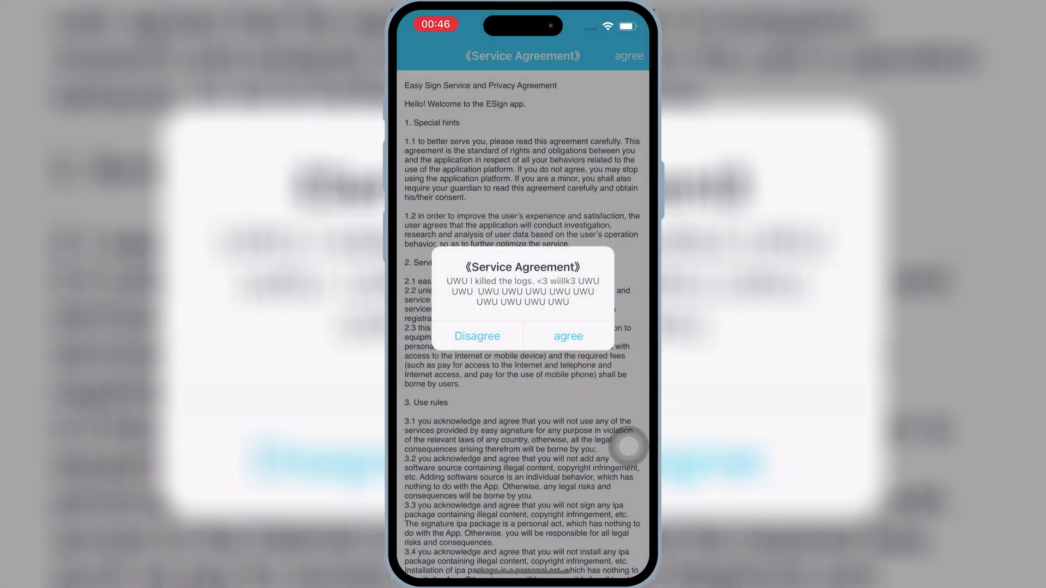
Accept the ESign service agreement and return to the home screen.
click(568, 336)
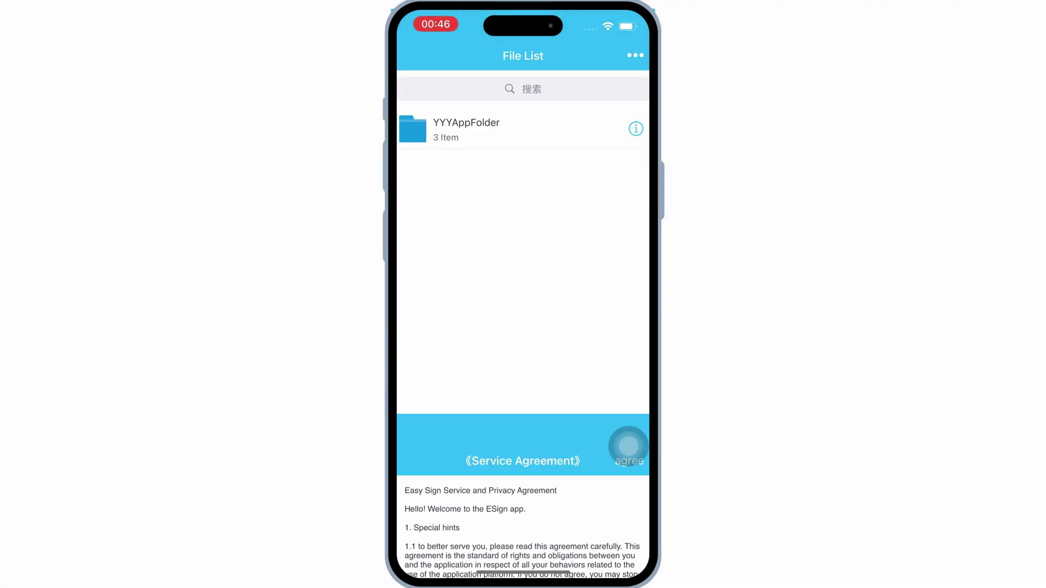
click(628, 446)
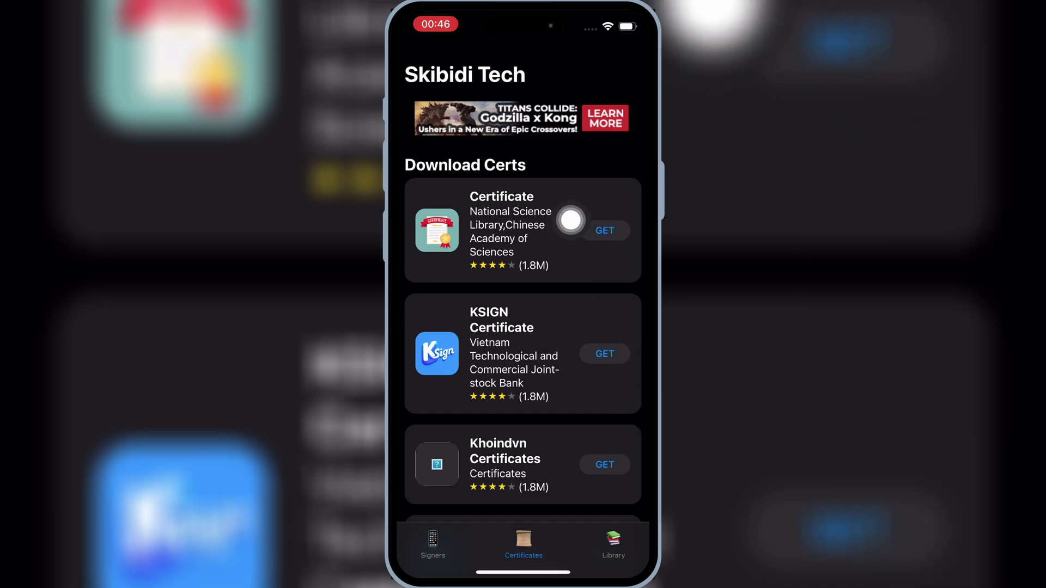
Download the first National Science Library certificate and send cert.zip to ESign.
click(599, 236)
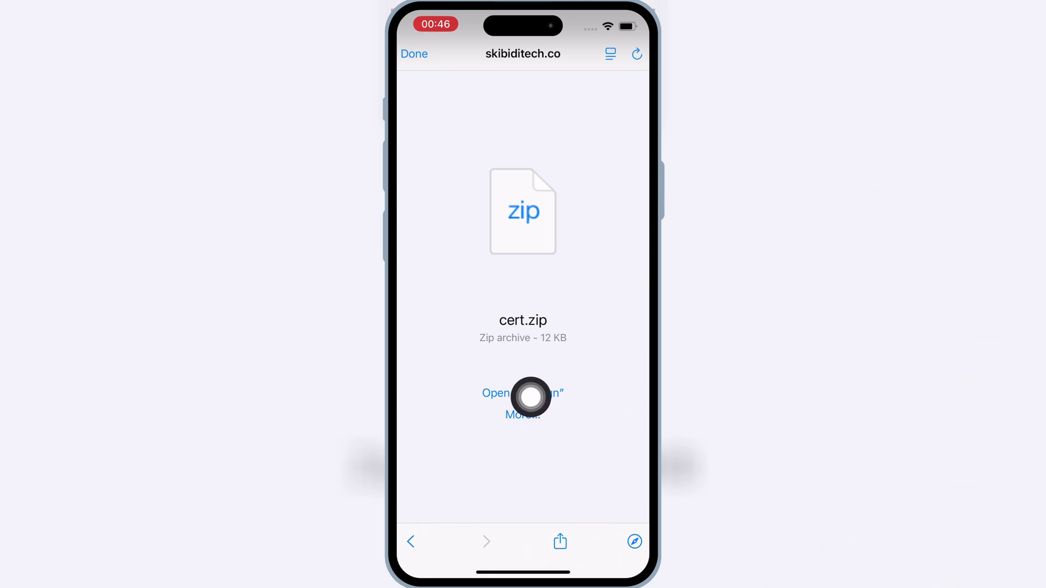
click(519, 395)
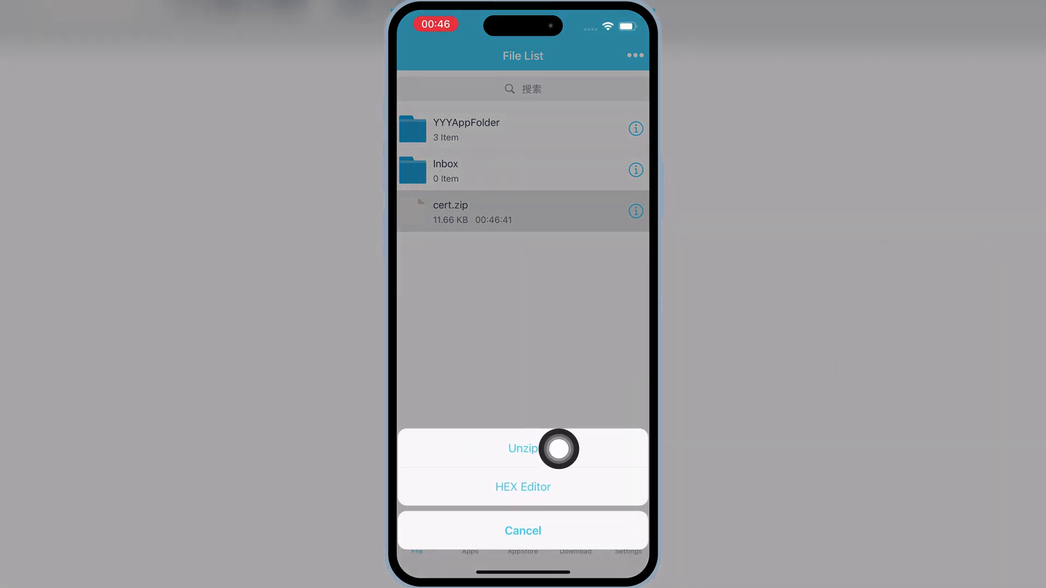
Unzip cert.zip, read the password in readme.txt, and try importing the .mobileprovision file.
click(556, 450)
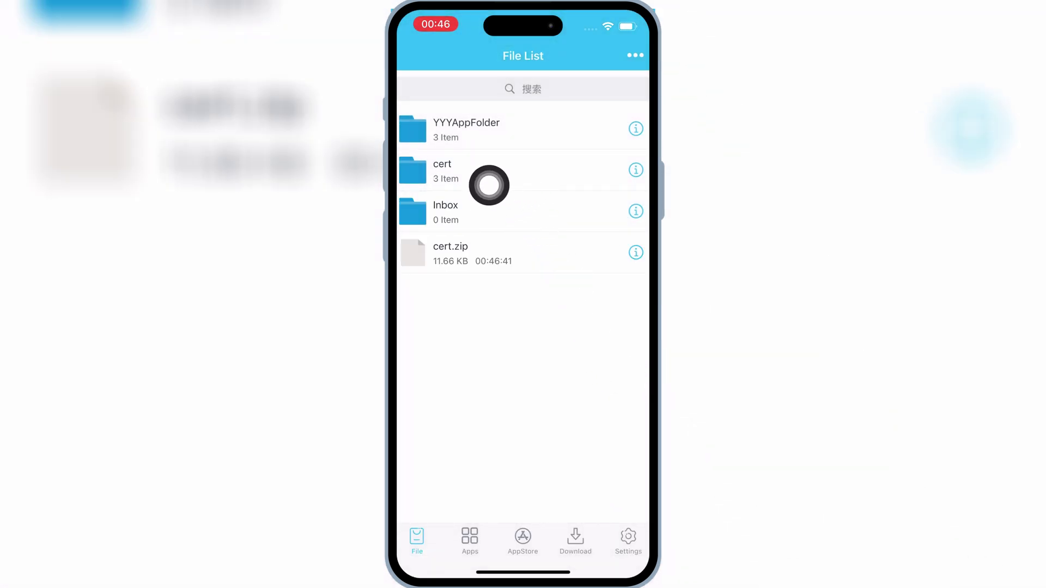
click(442, 170)
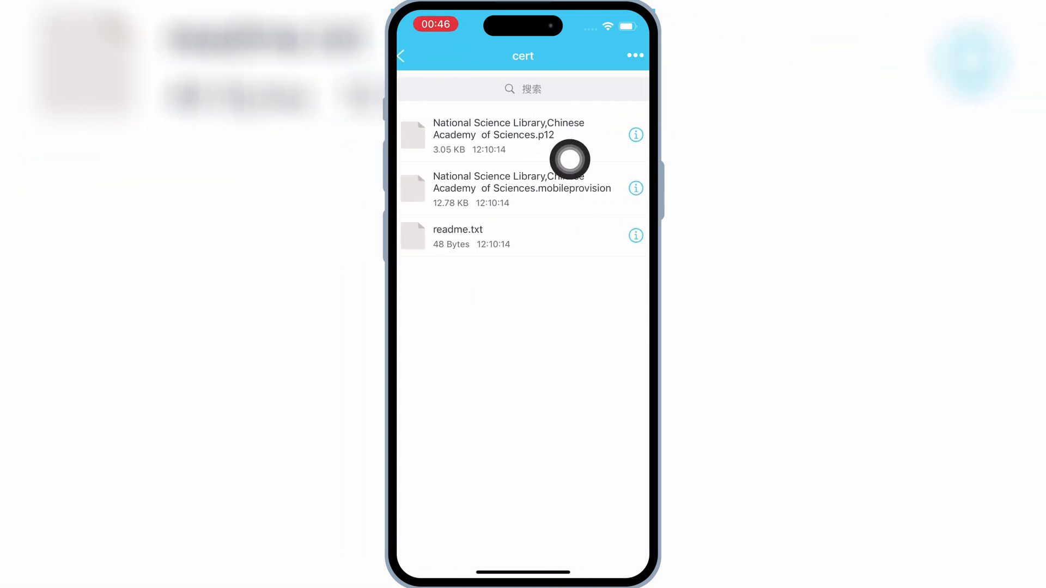
click(500, 242)
click(523, 448)
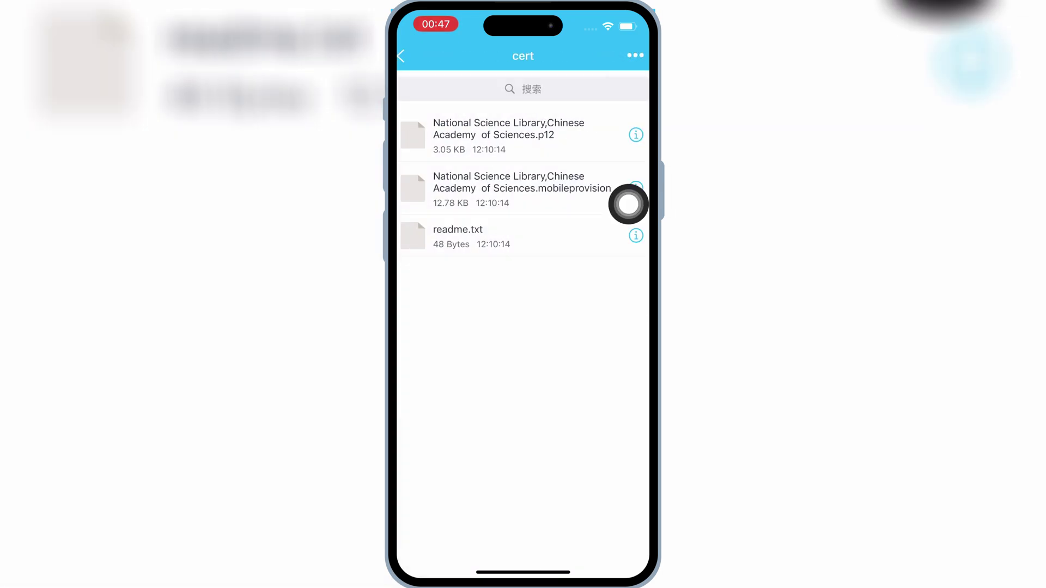
click(558, 178)
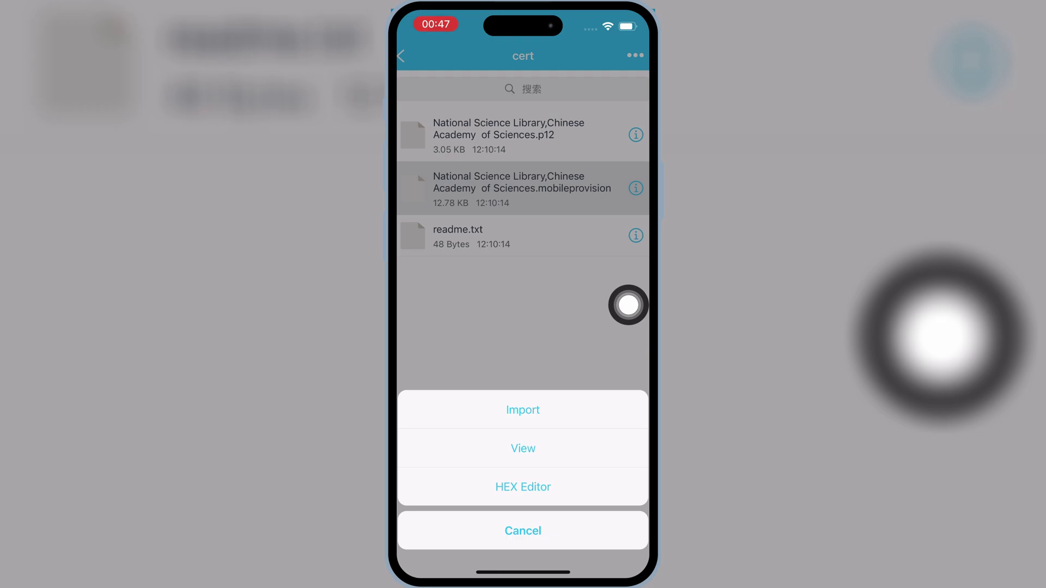
click(523, 410)
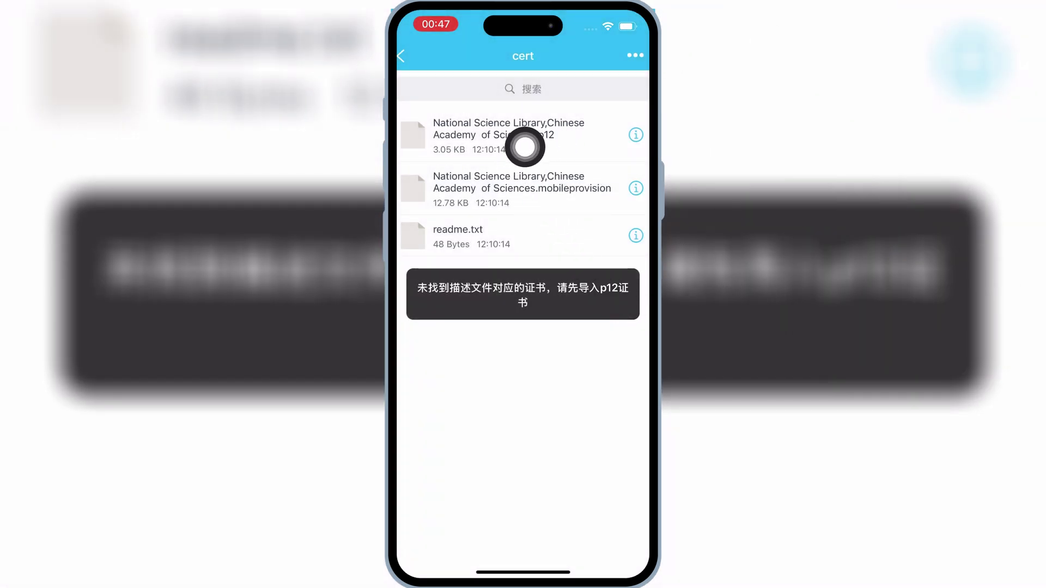
Import the National Science Library .p12 certificate using the password from readme.txt.
click(528, 149)
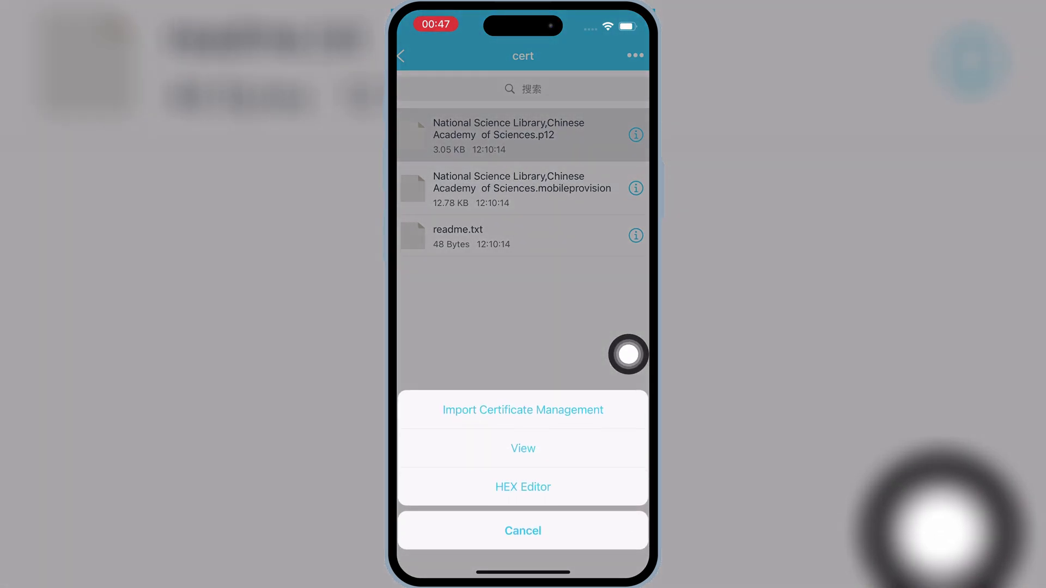
click(572, 411)
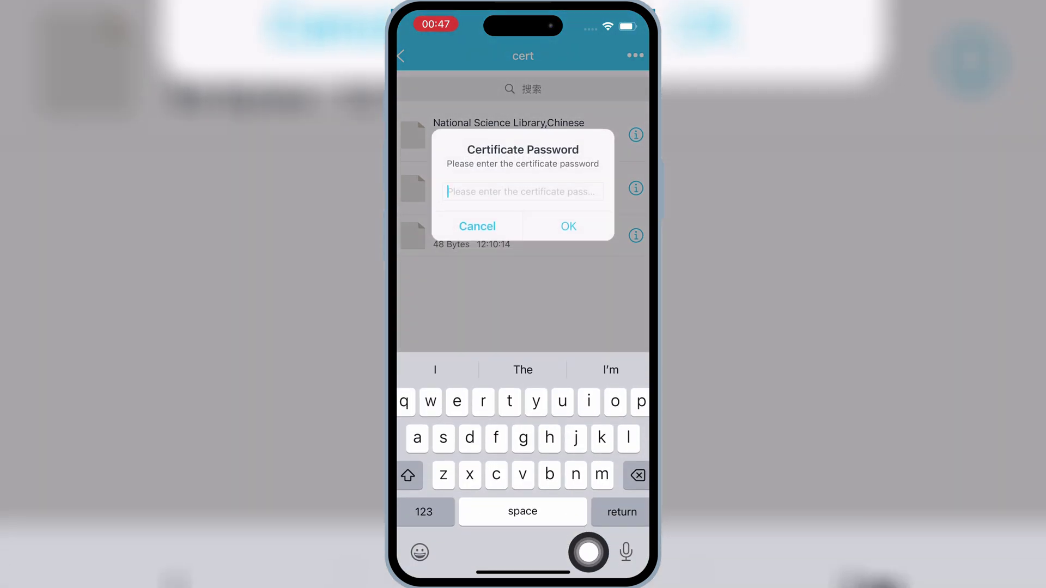
click(408, 475)
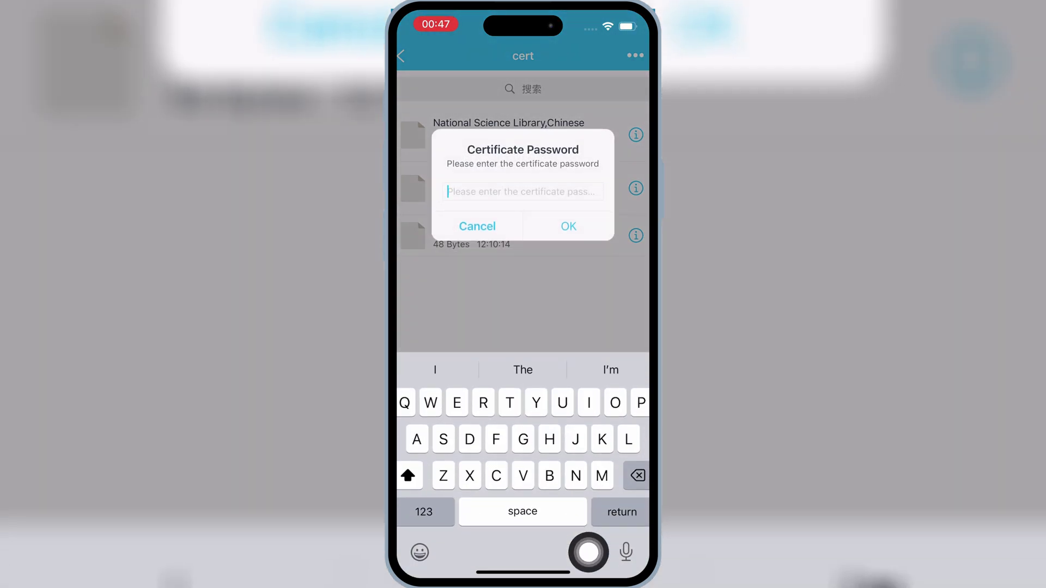
text(A)
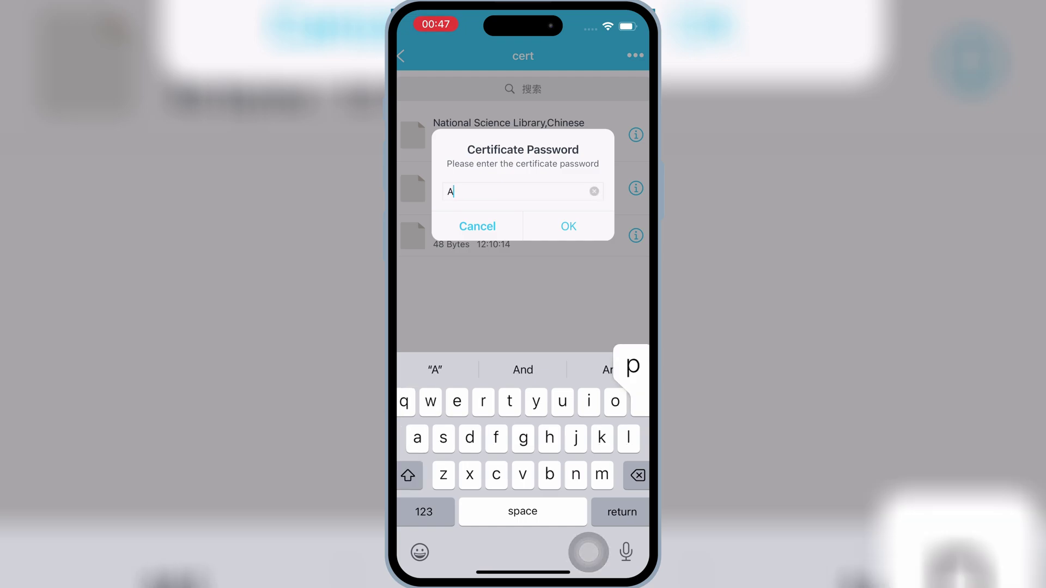
text(pple)
click(408, 475)
text(P)
click(424, 511)
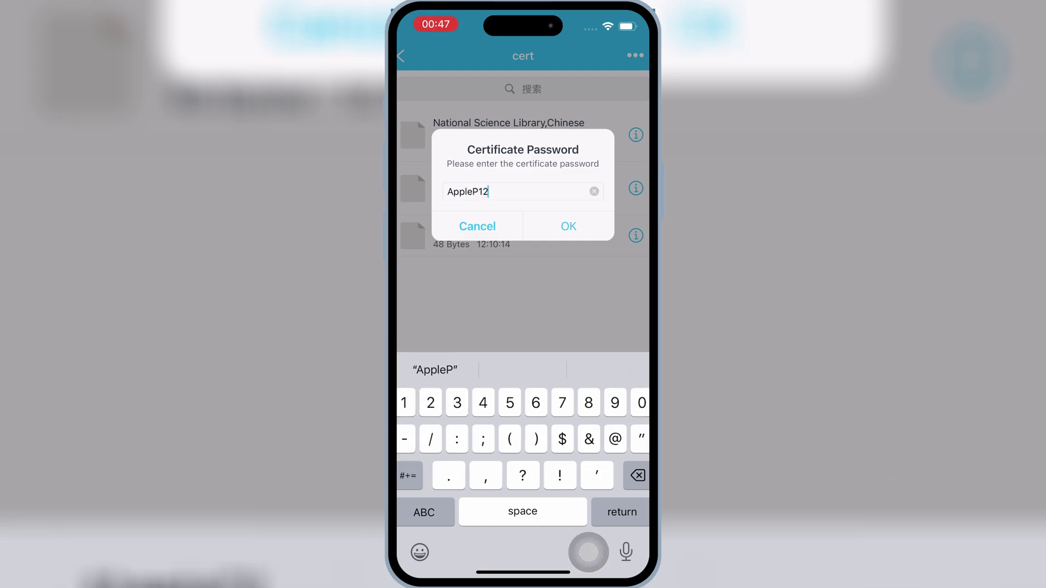
click(424, 512)
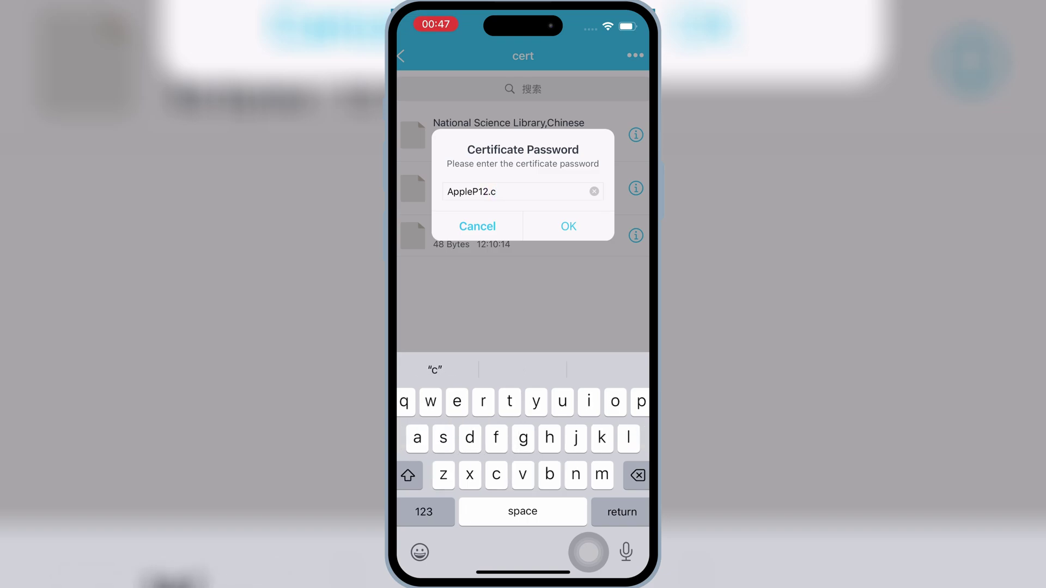
text(m)
click(567, 228)
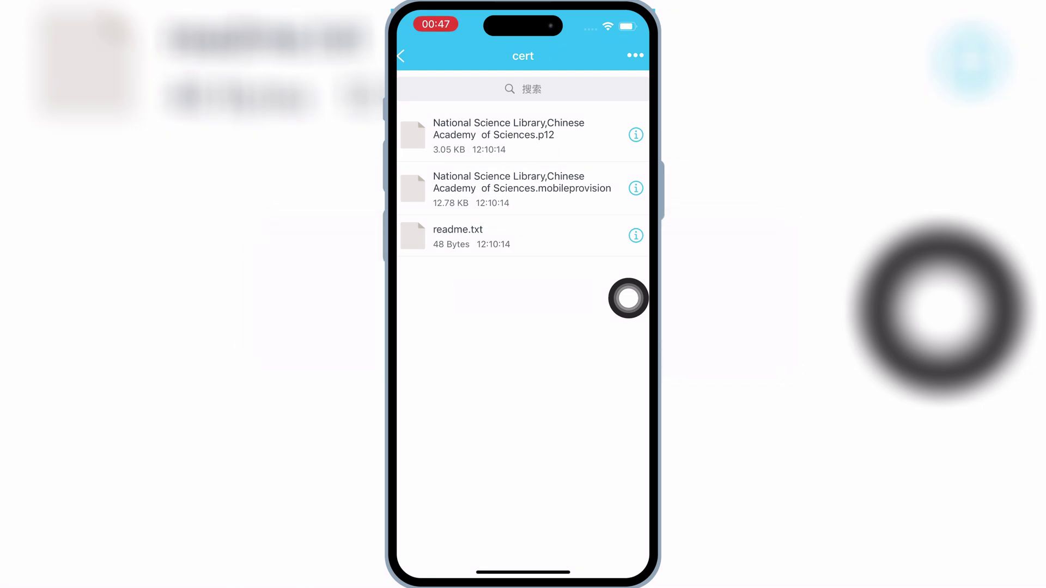
Reopen ESign's File List and browse On My iPhone > Downloads to import the Delta .ipa.
click(401, 55)
drag(523, 572, 523, 381)
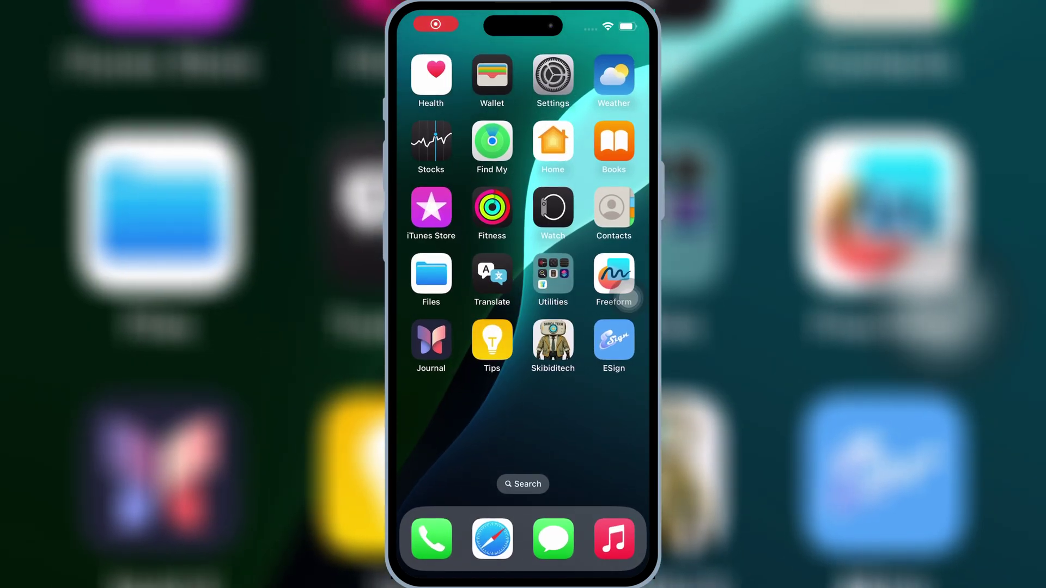
click(627, 292)
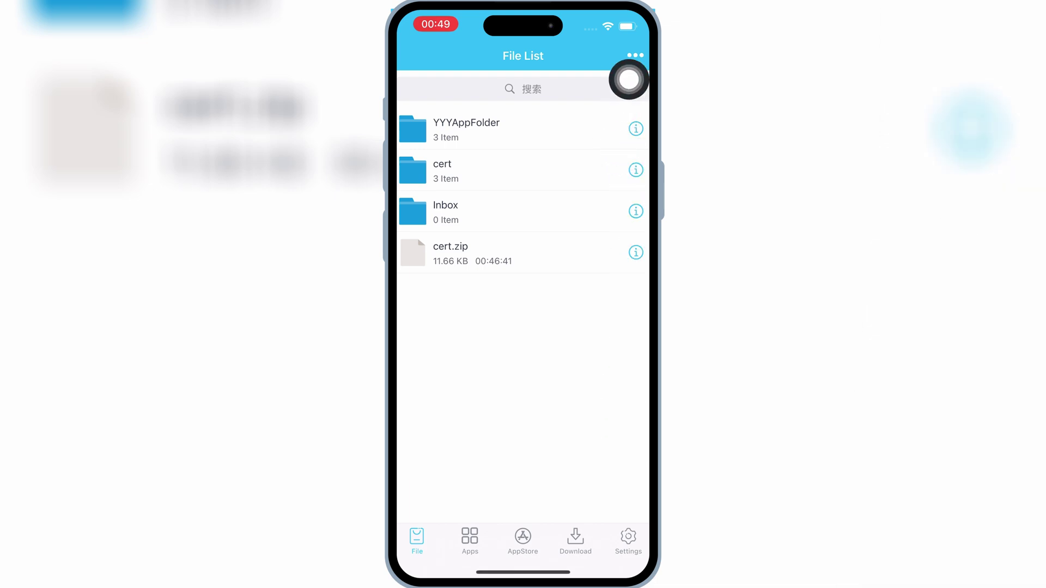
click(632, 59)
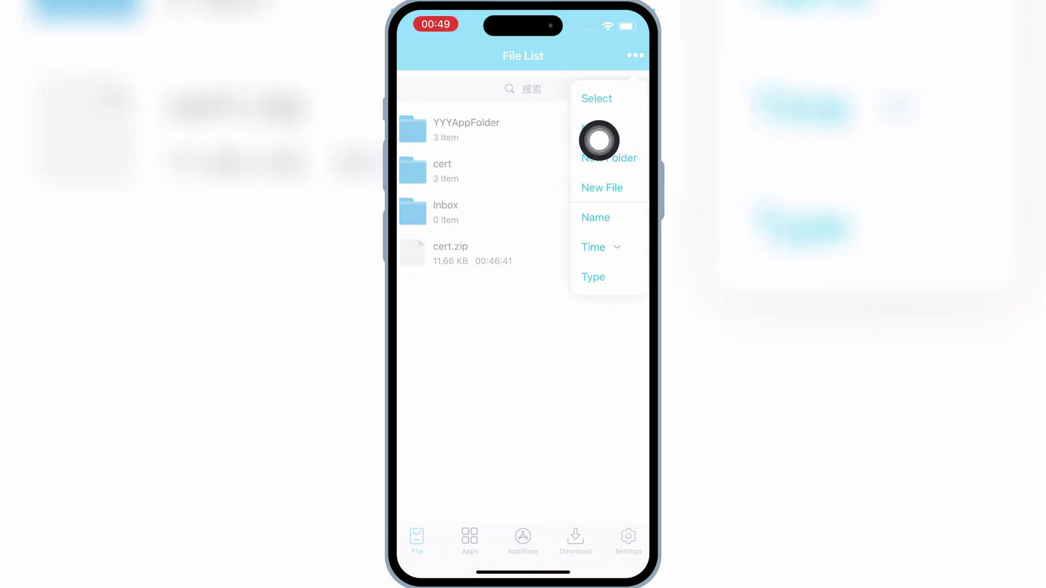
click(598, 131)
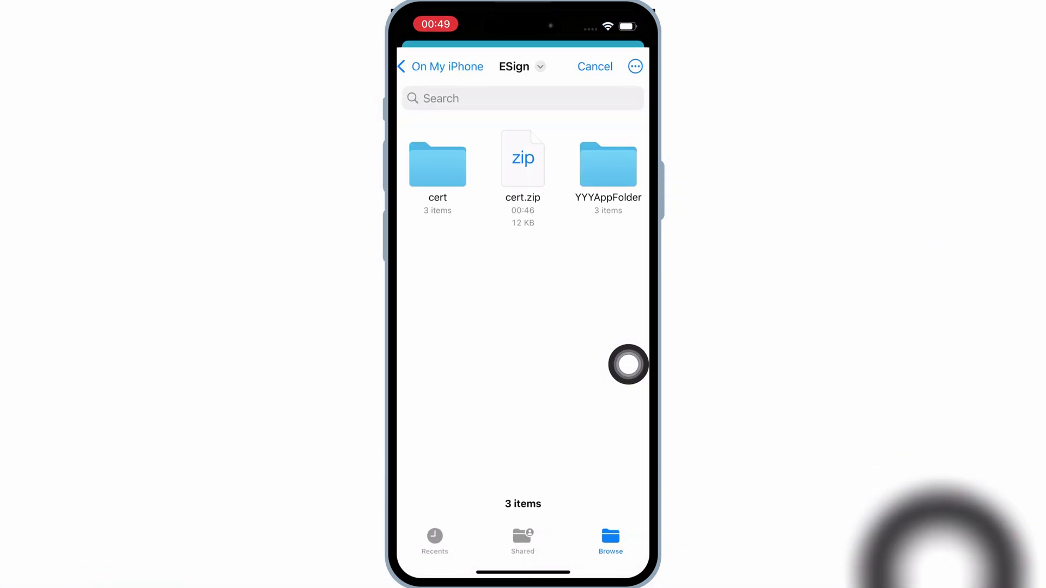
click(442, 66)
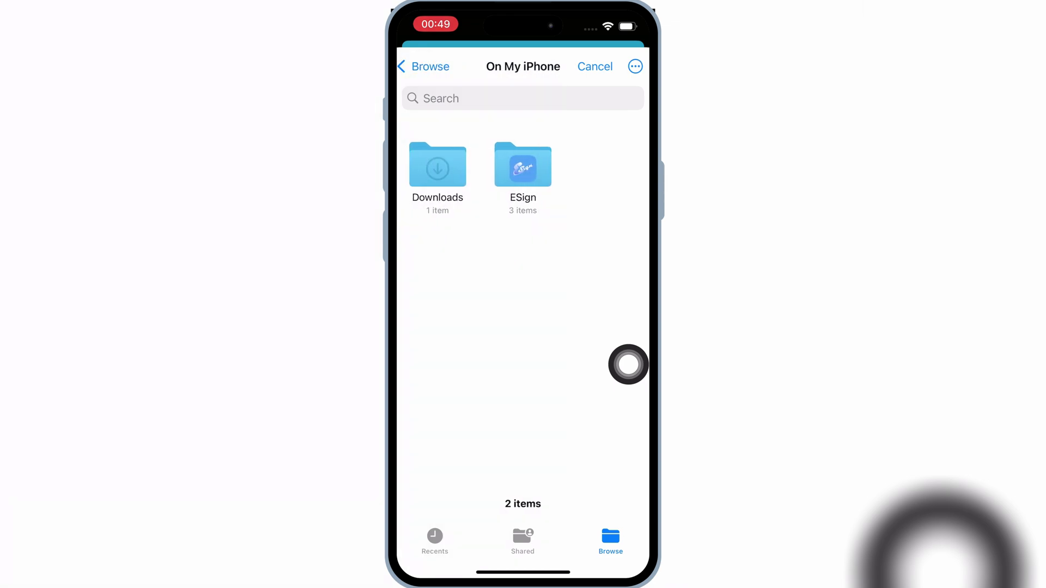
click(438, 169)
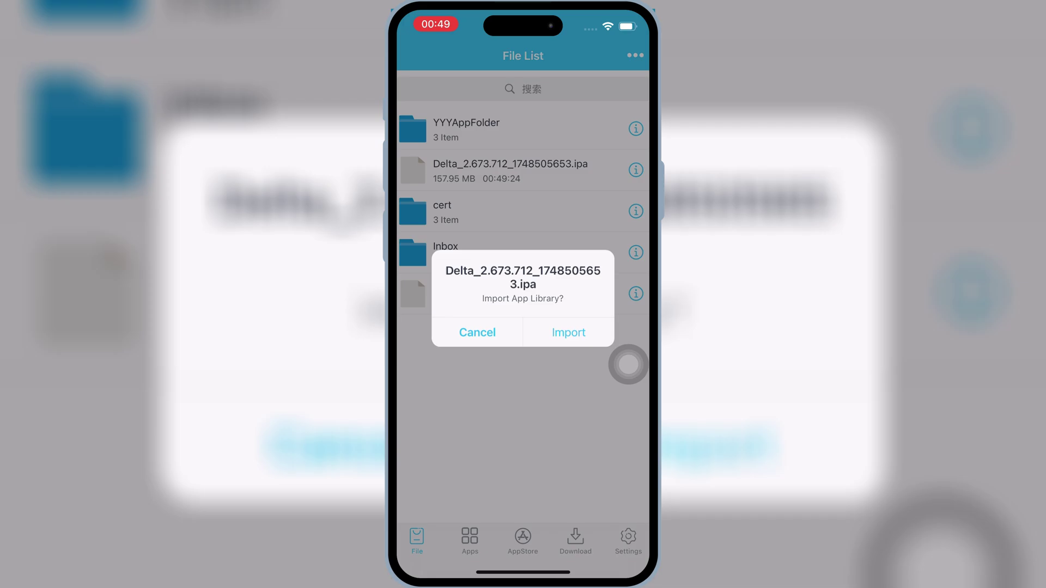
Add the Delta IPA to ESign's app library and open its Signature signing page.
click(568, 332)
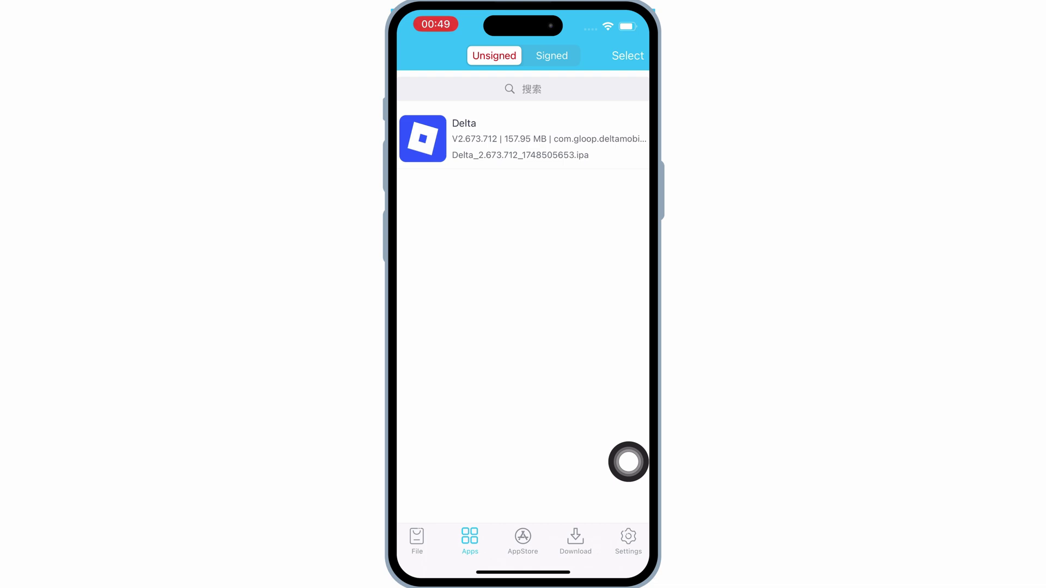
click(523, 138)
click(523, 254)
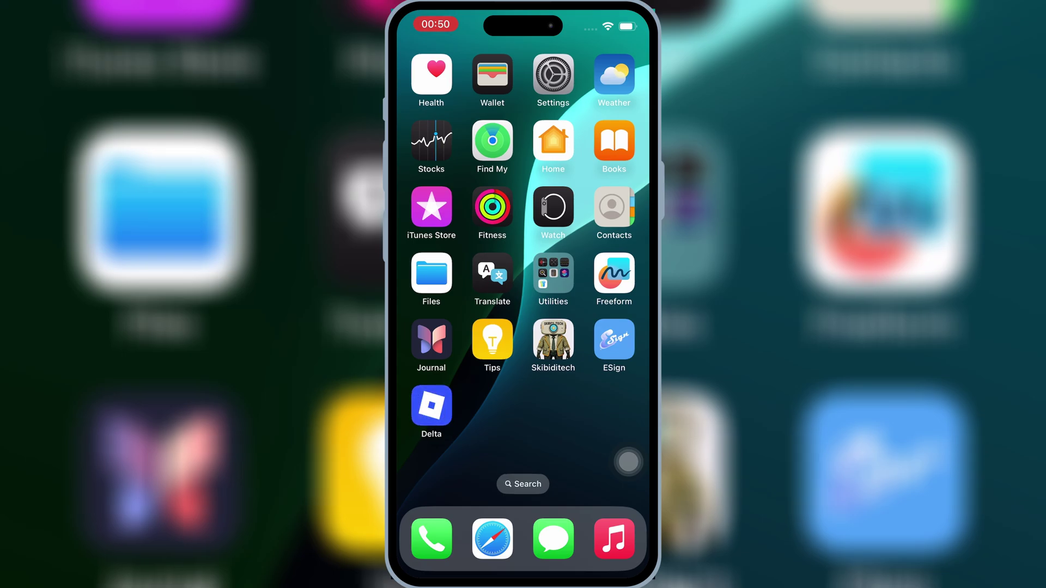
click(432, 406)
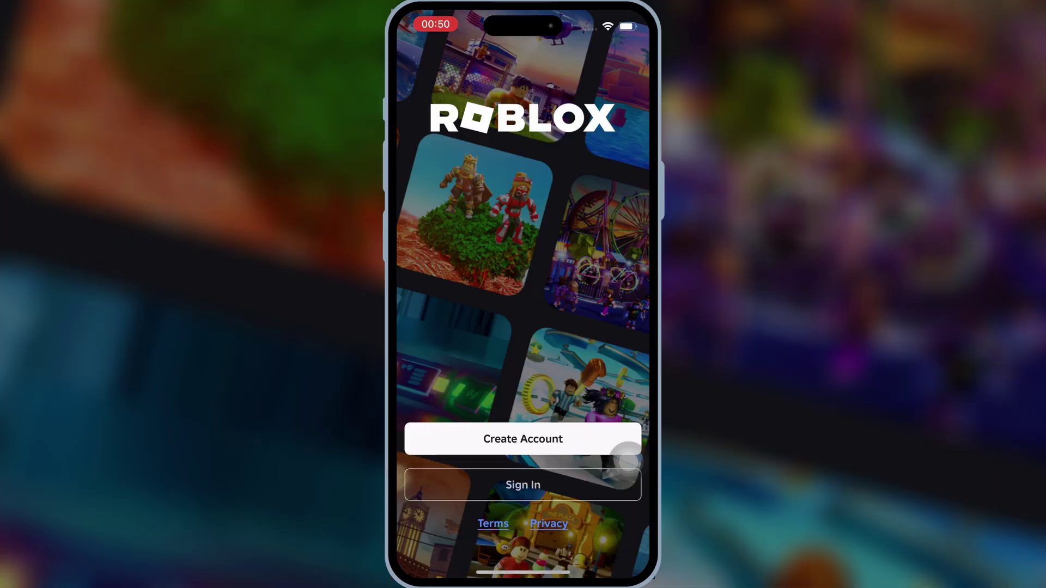
click(628, 462)
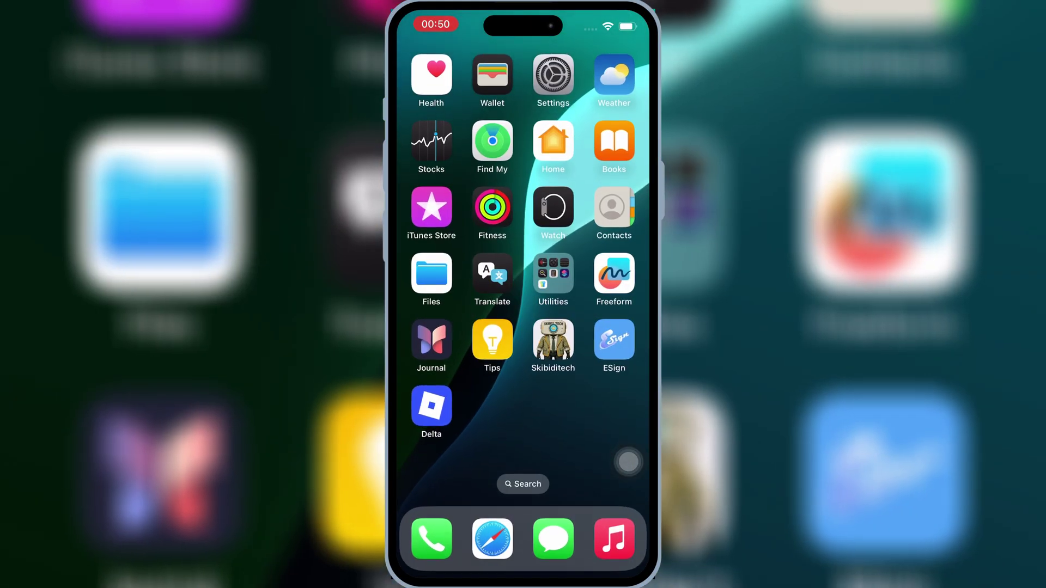